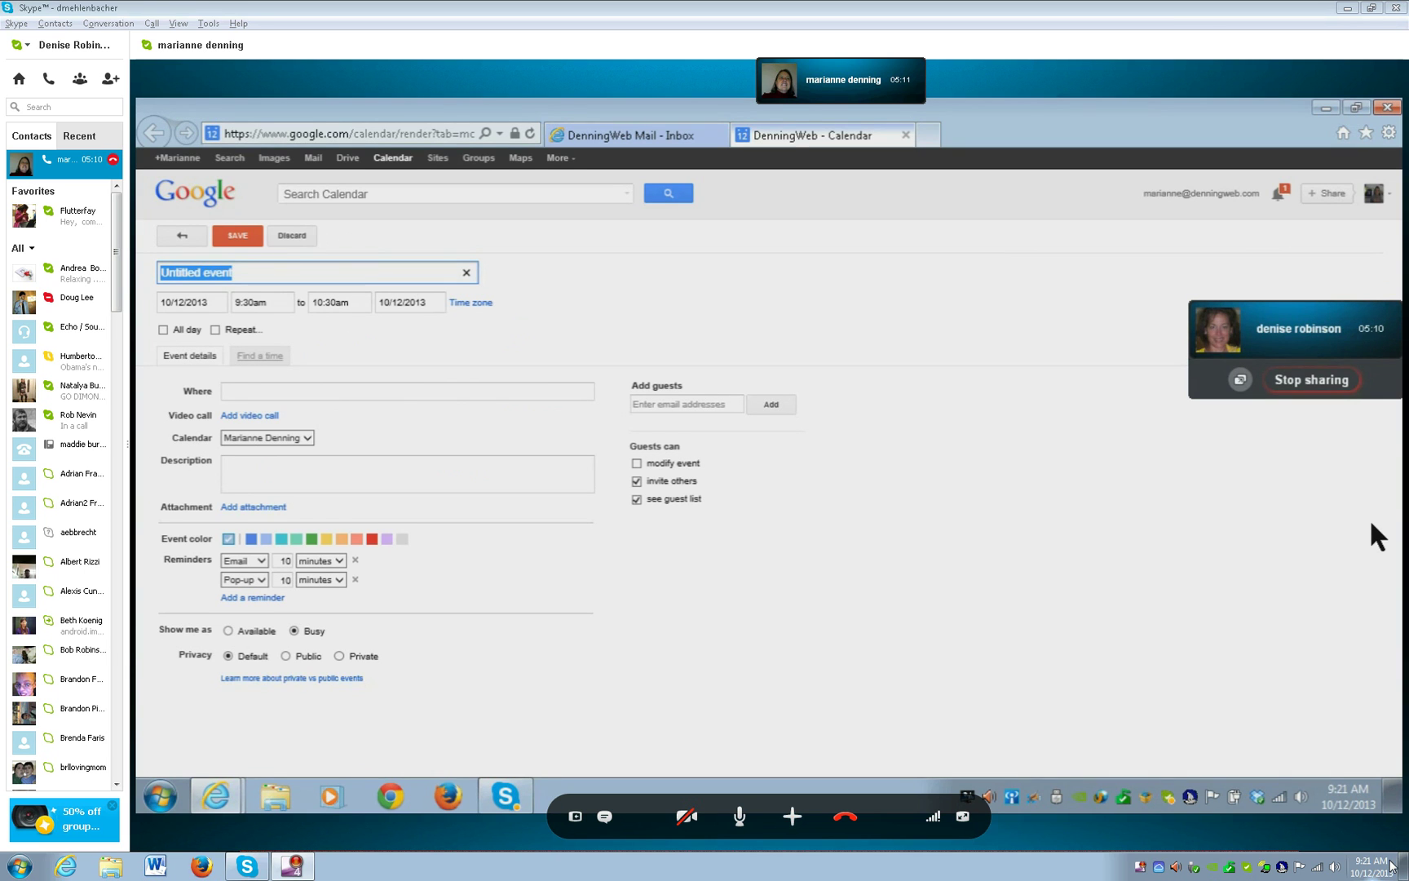
- Enter 'tech training' as the event title
{"action": "type", "text": "tech t"}
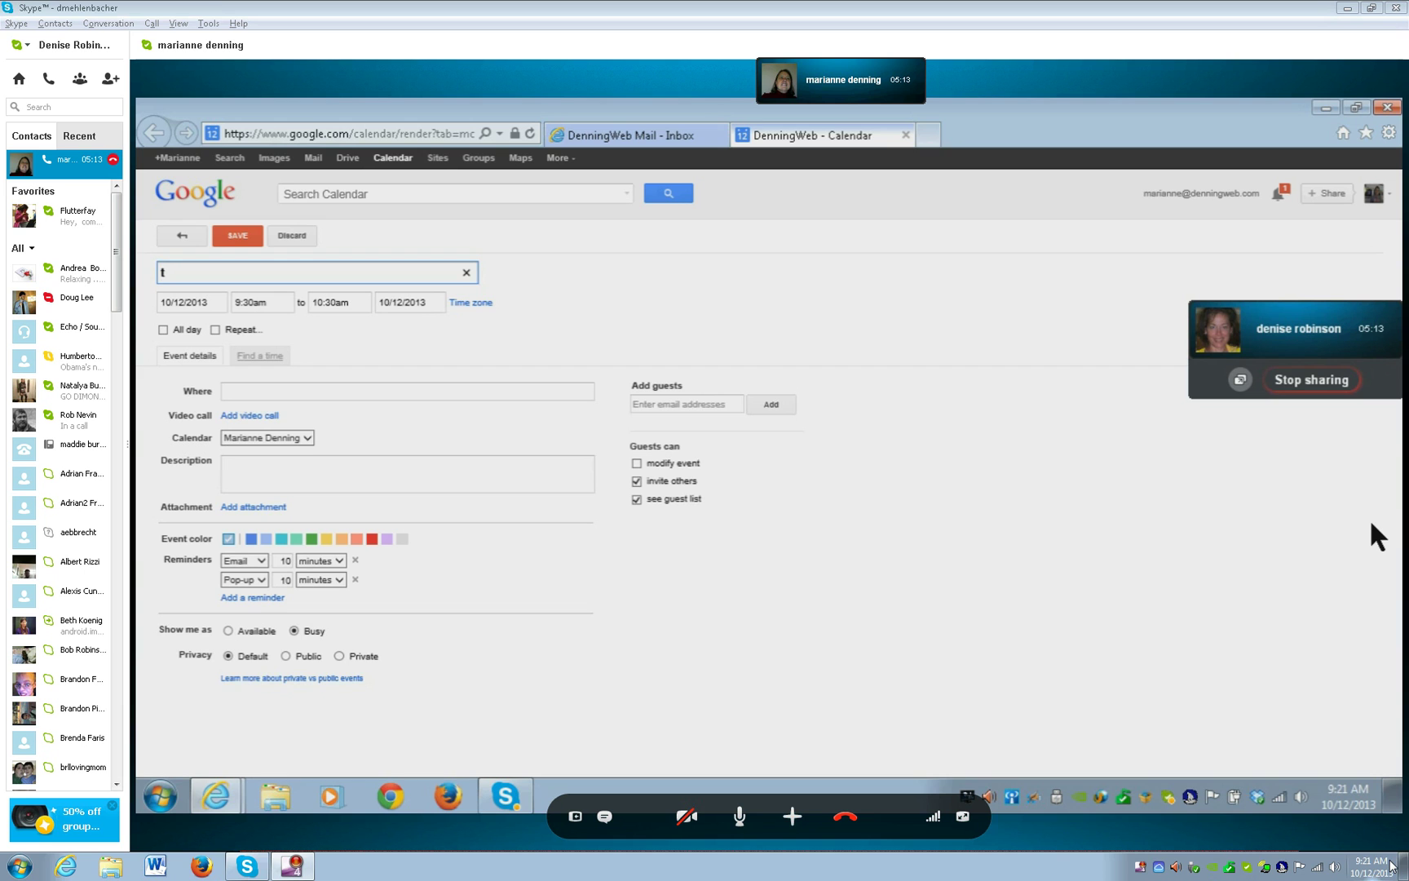
{"action": "type", "text": "raining"}
- Set the event's start date to 10/19/2013
{"action": "key", "text": "Tab"}
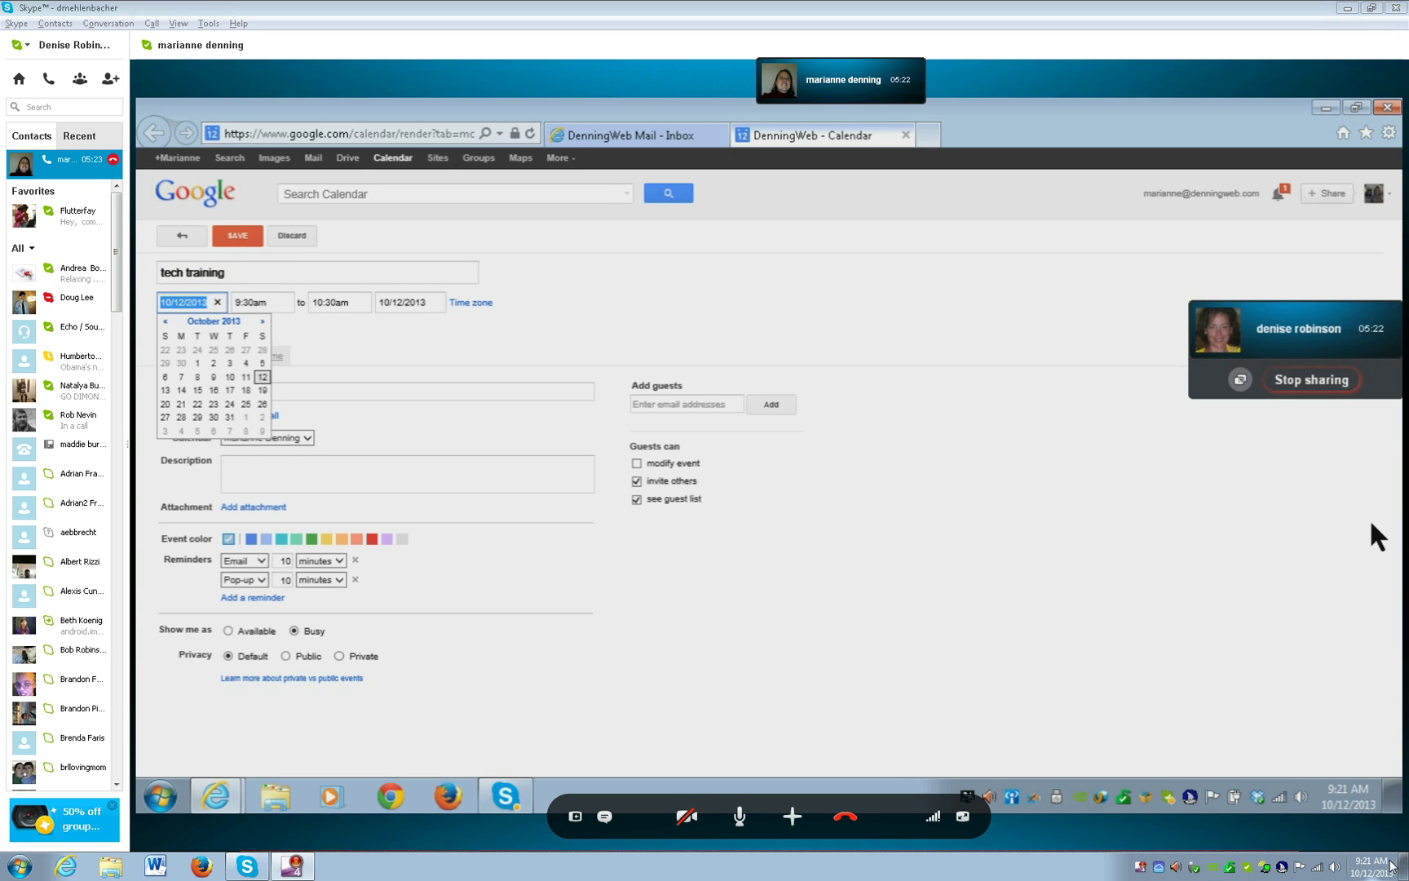
{"action": "type", "text": "10/19/2013"}
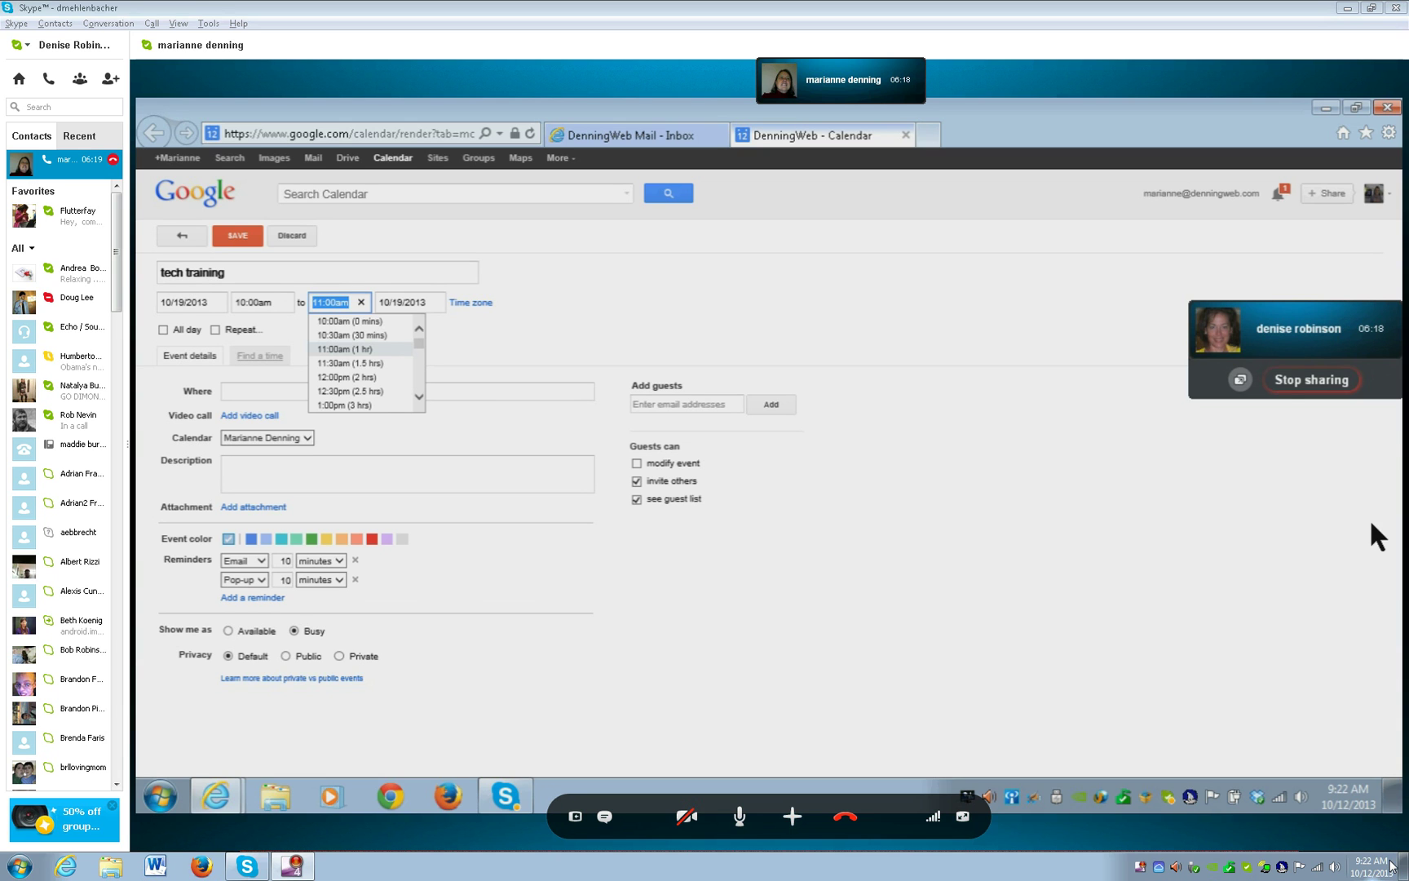
{"action": "key", "text": "Tab"}
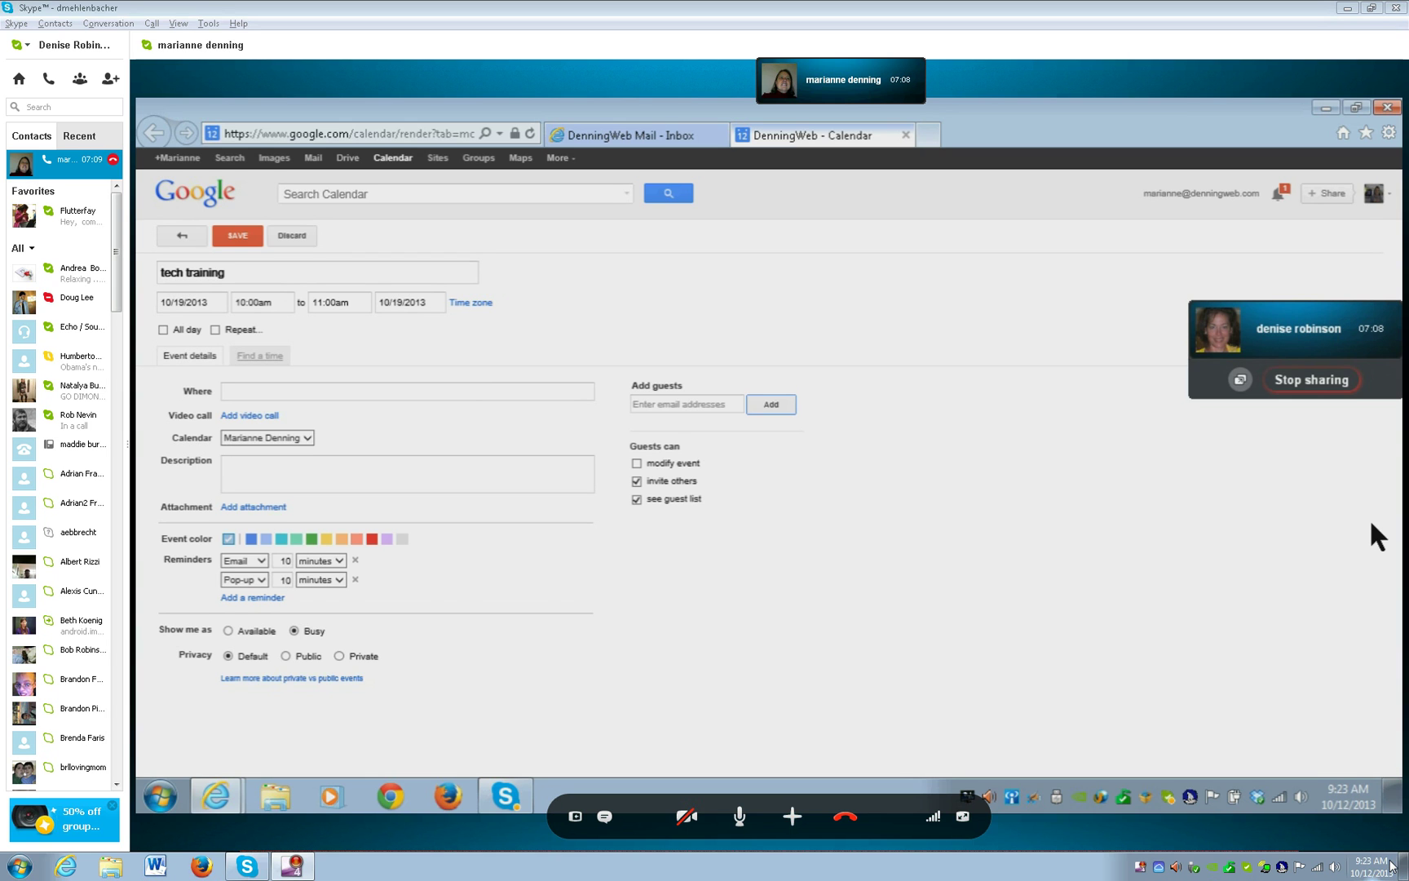
- Turn off the guests' permission to see the guest list
{"action": "key", "text": "Tab"}
{"action": "key", "text": "Tab"}
{"action": "key", "text": "Tab"}
{"action": "key", "text": "space"}
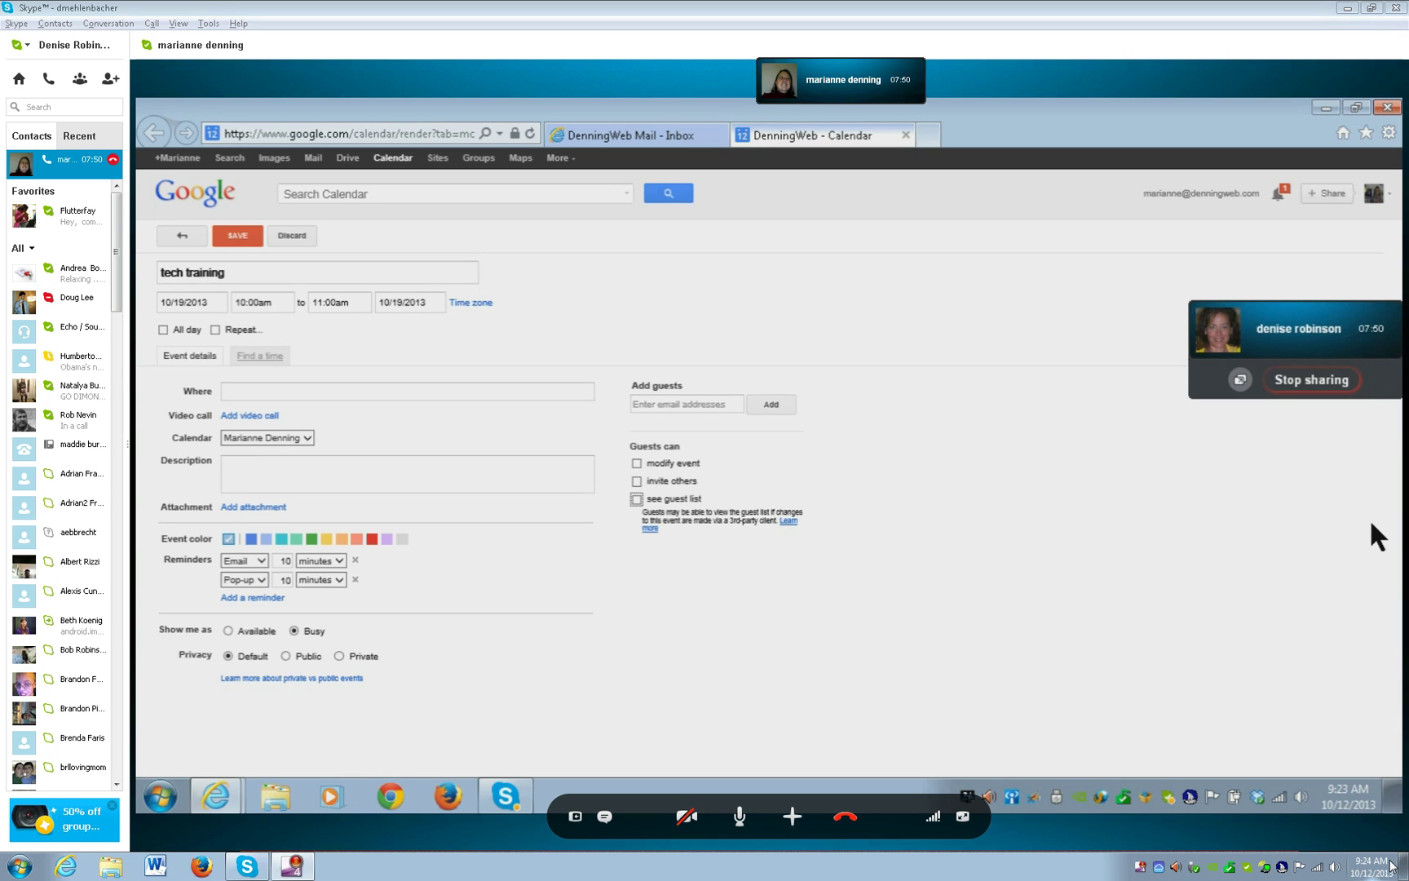
{"action": "key", "text": "Tab"}
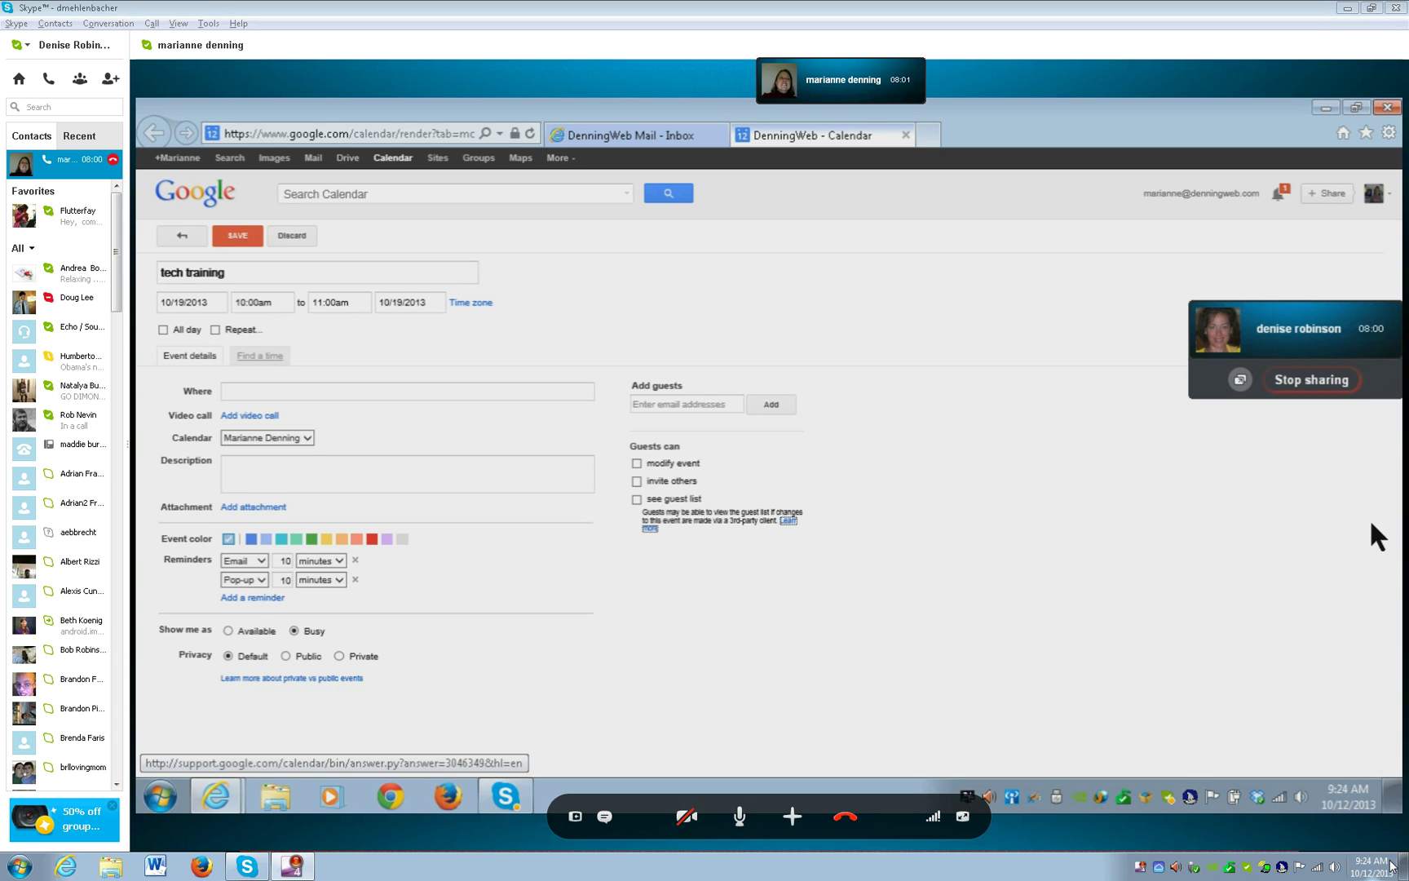
{"action": "key", "text": "Tab"}
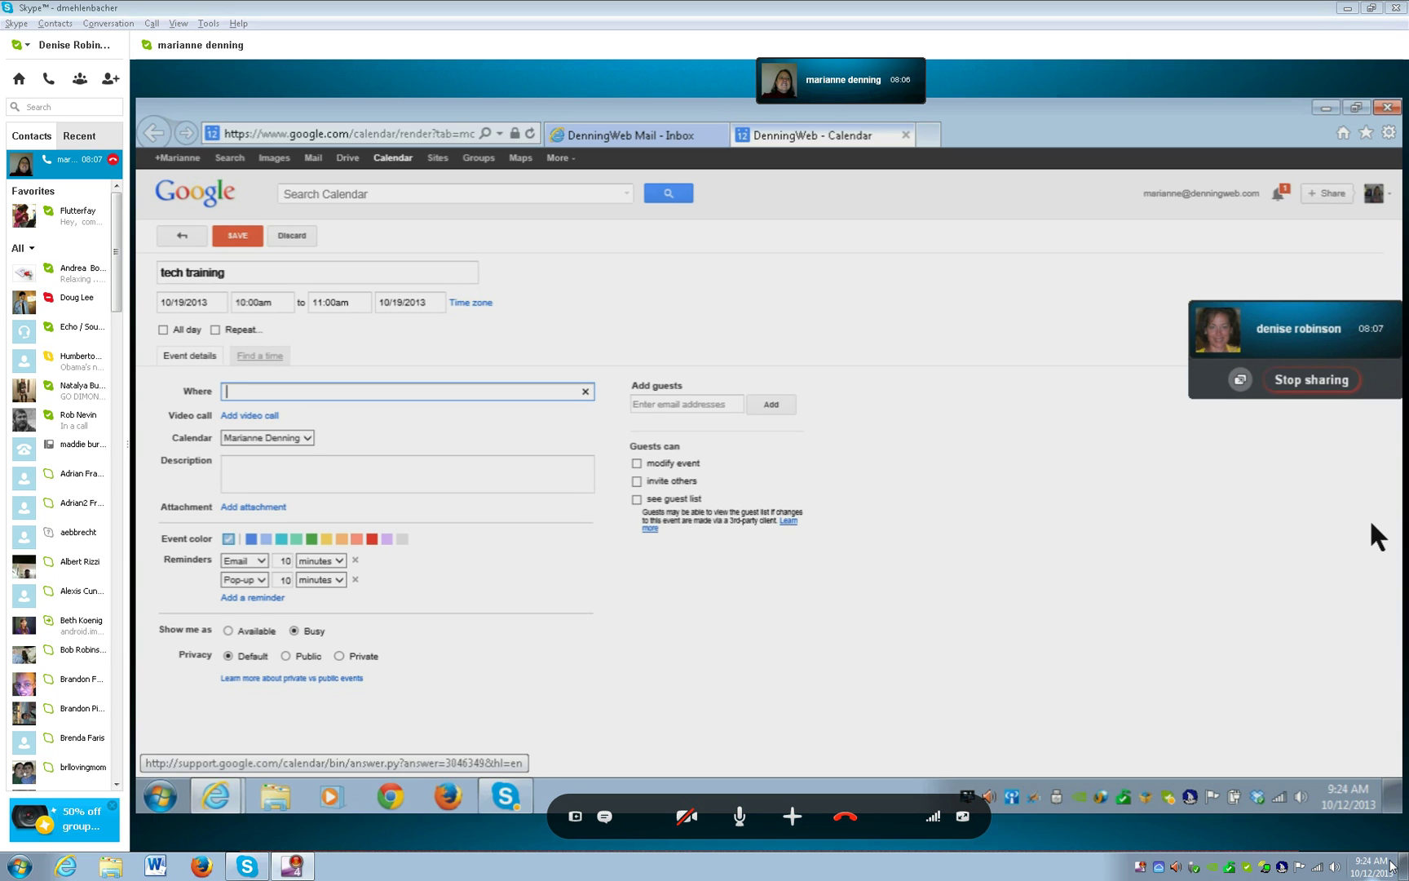
- Enter 'virtual instruction' as the event location and move on to the description
{"action": "type", "text": "virtual instruction"}
{"action": "key", "text": "Tab"}
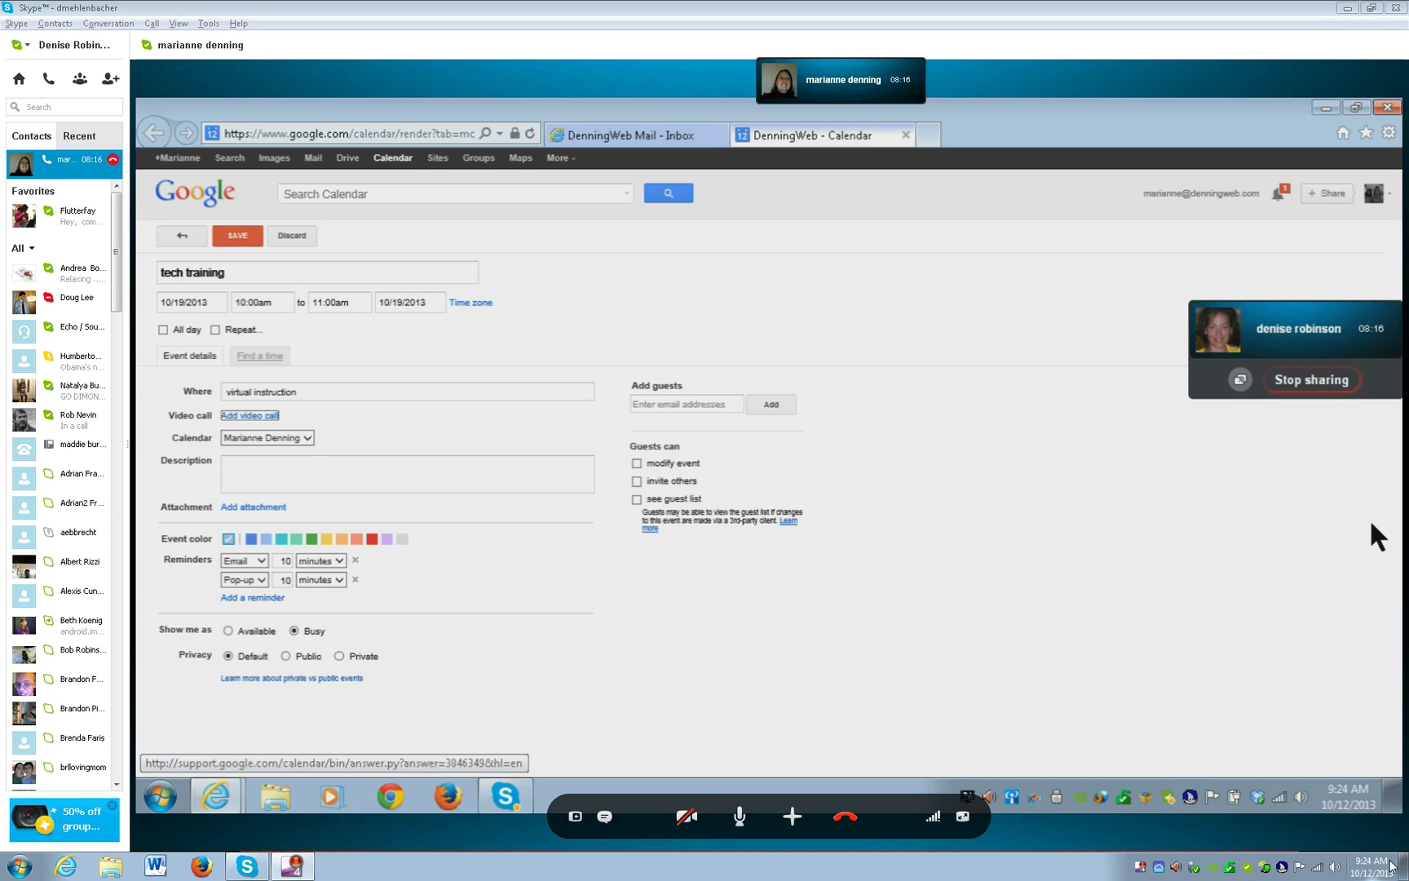
{"action": "key", "text": "Tab"}
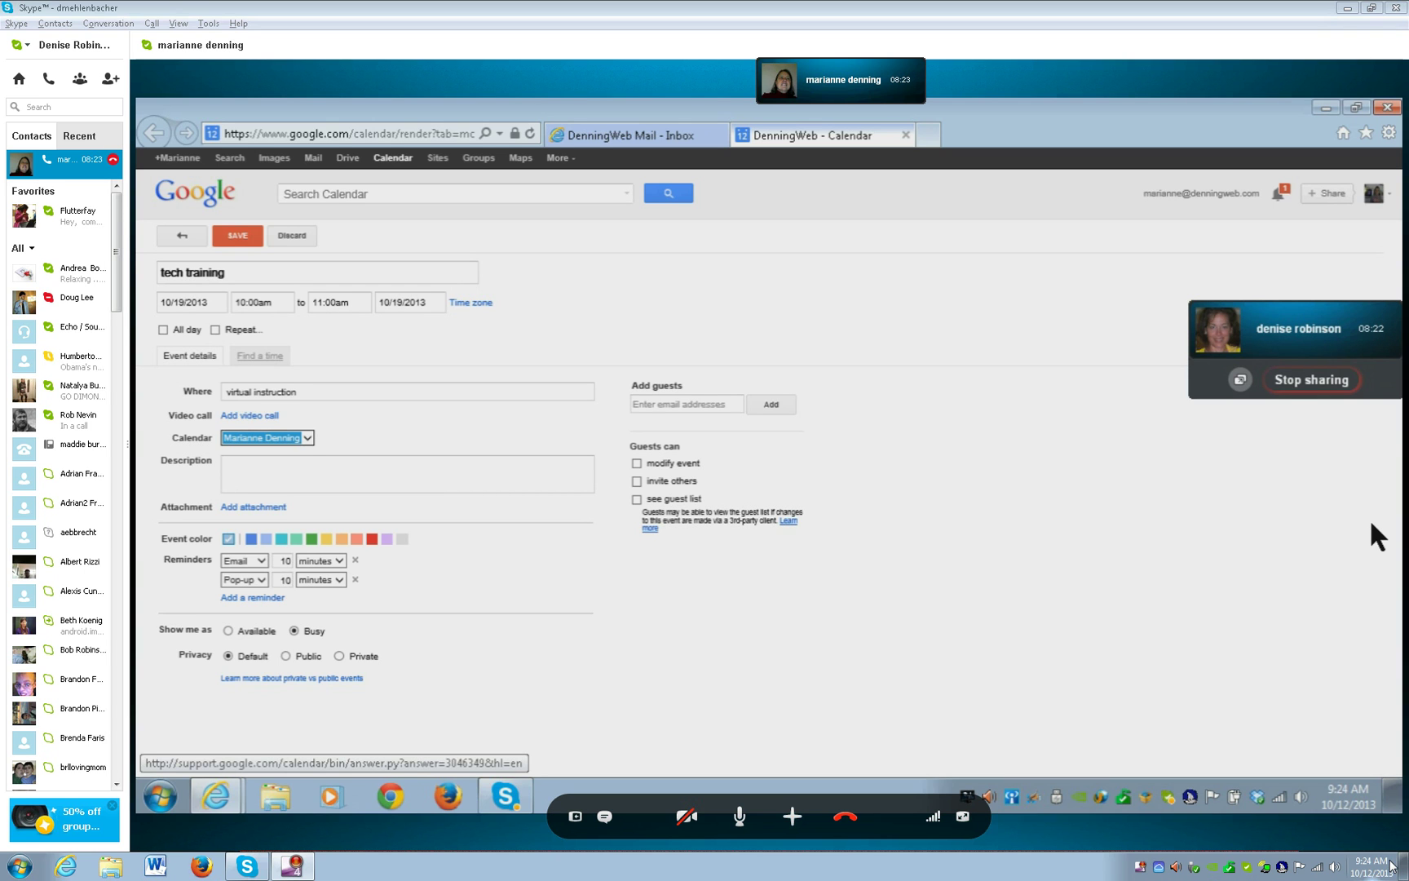
{"action": "key", "text": "Tab"}
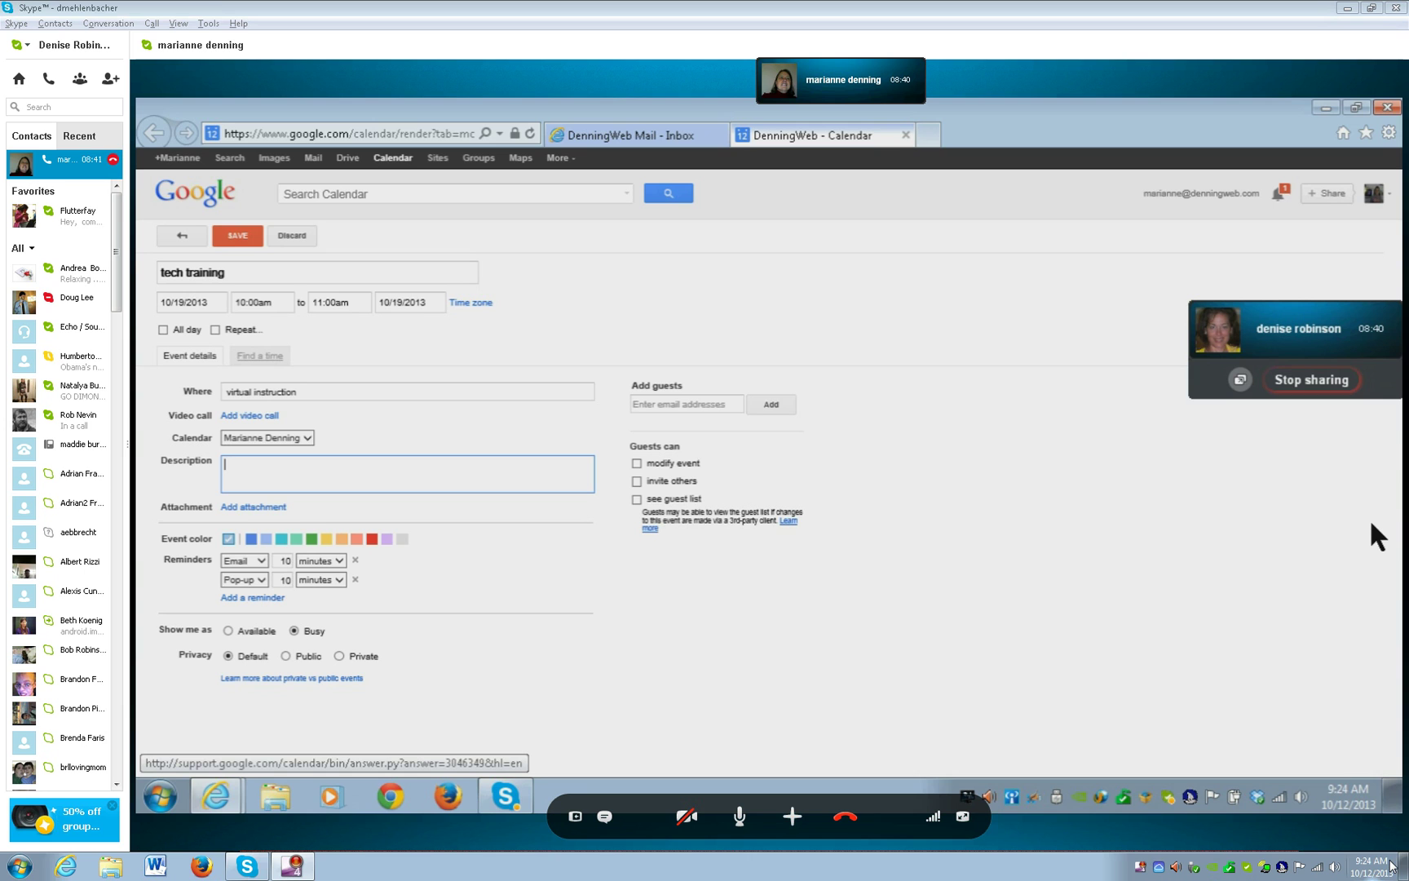
{"action": "type", "text": "learning tech"}
{"action": "key", "text": "Tab"}
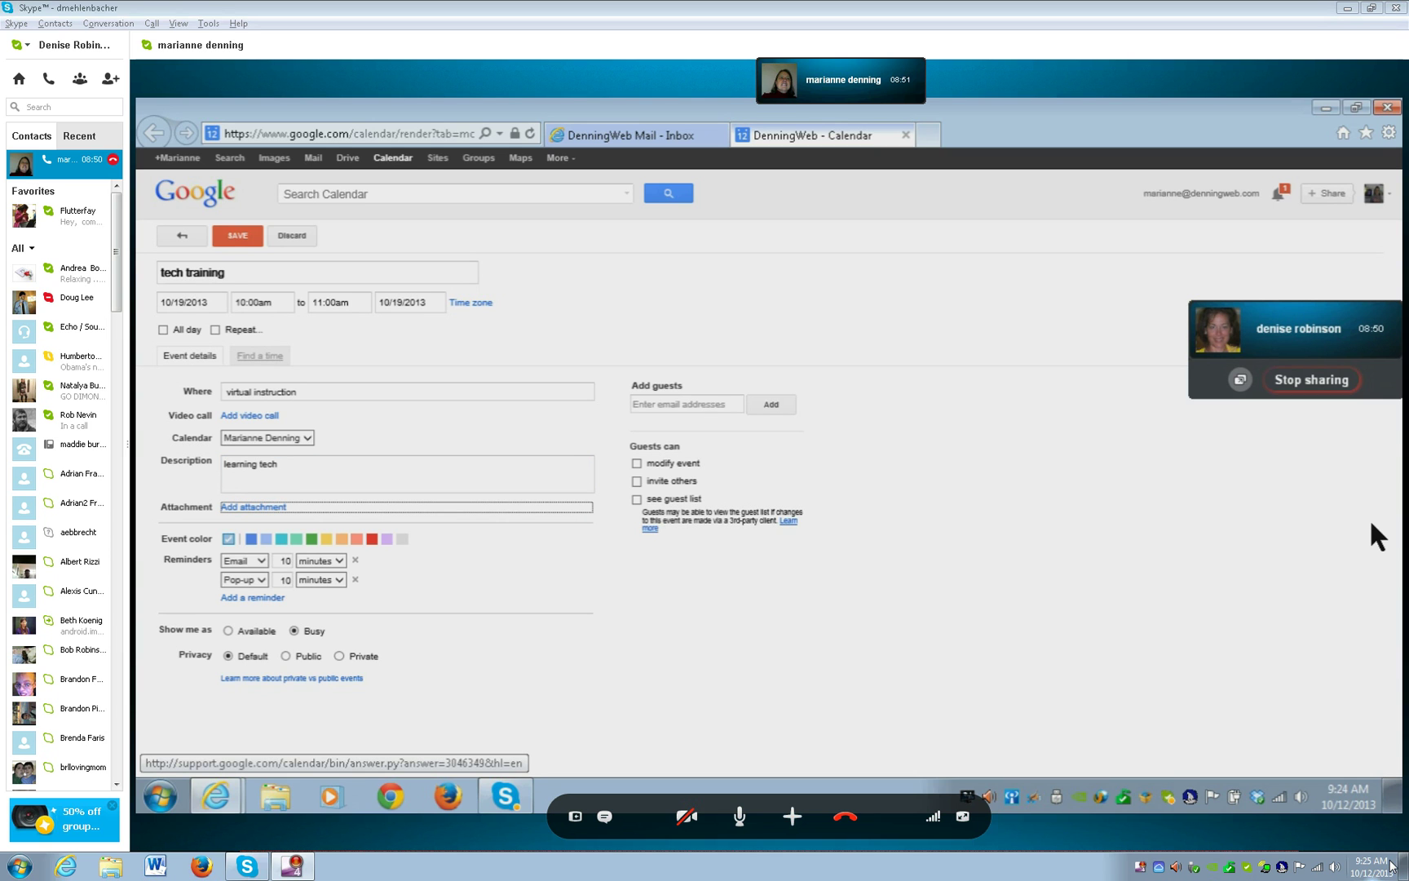
{"action": "key", "text": "Tab"}
{"action": "key", "text": "Tab"}
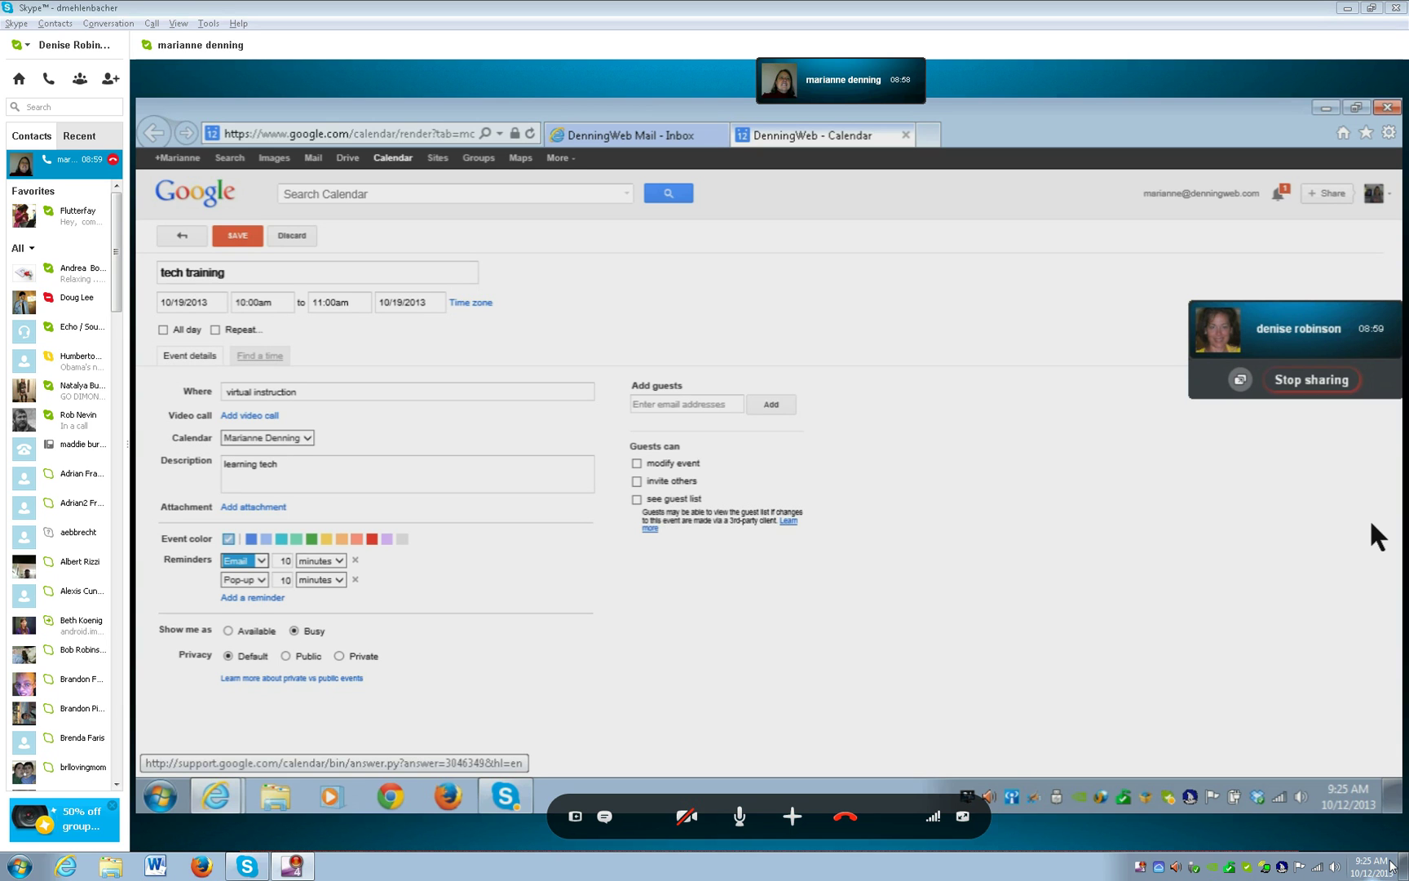
{"action": "key", "text": "Tab"}
{"action": "key", "text": "Insert+ctrl+f"}
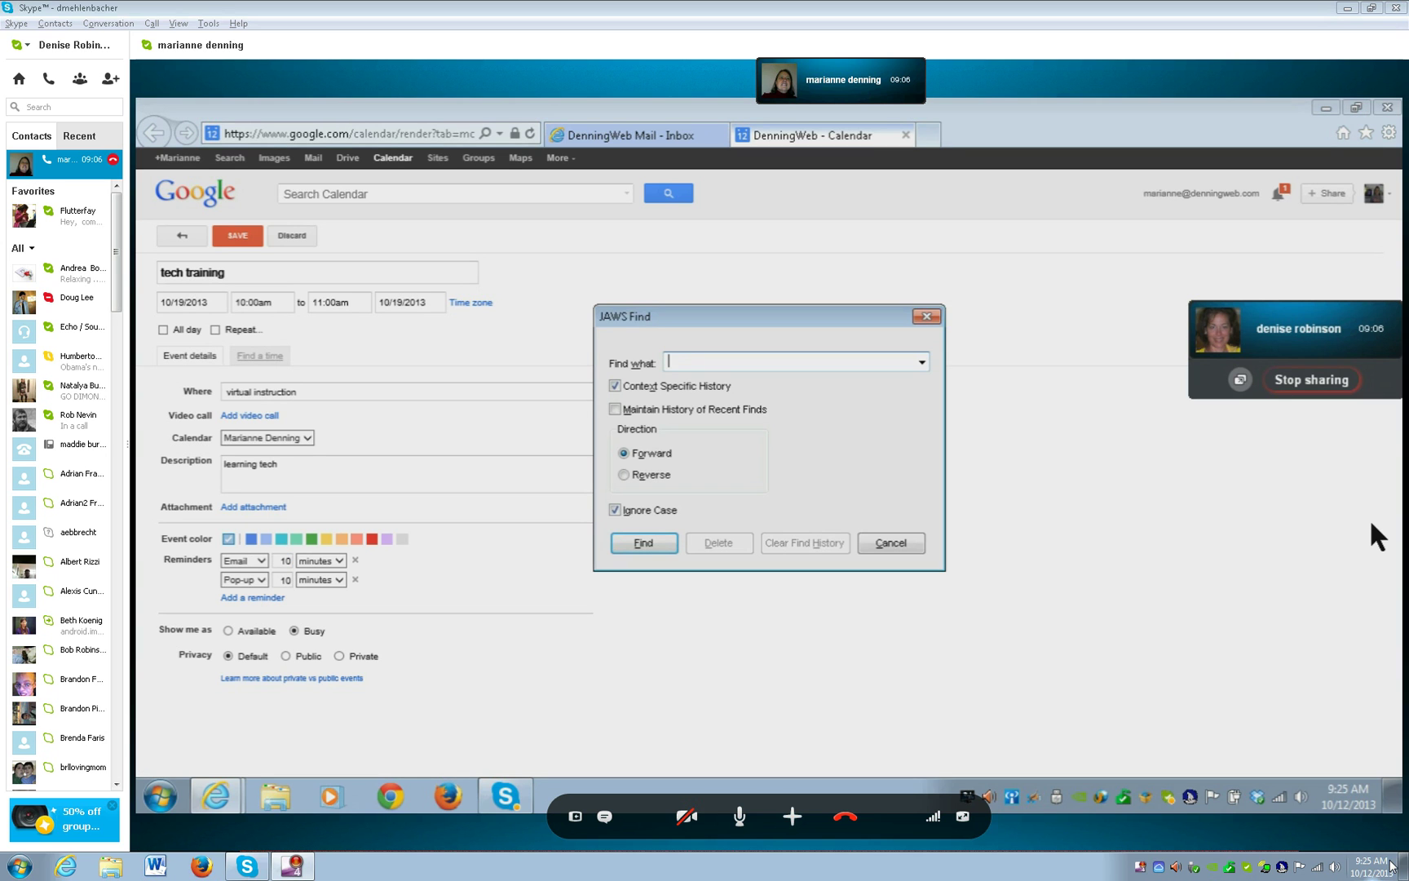
{"action": "key", "text": "Escape"}
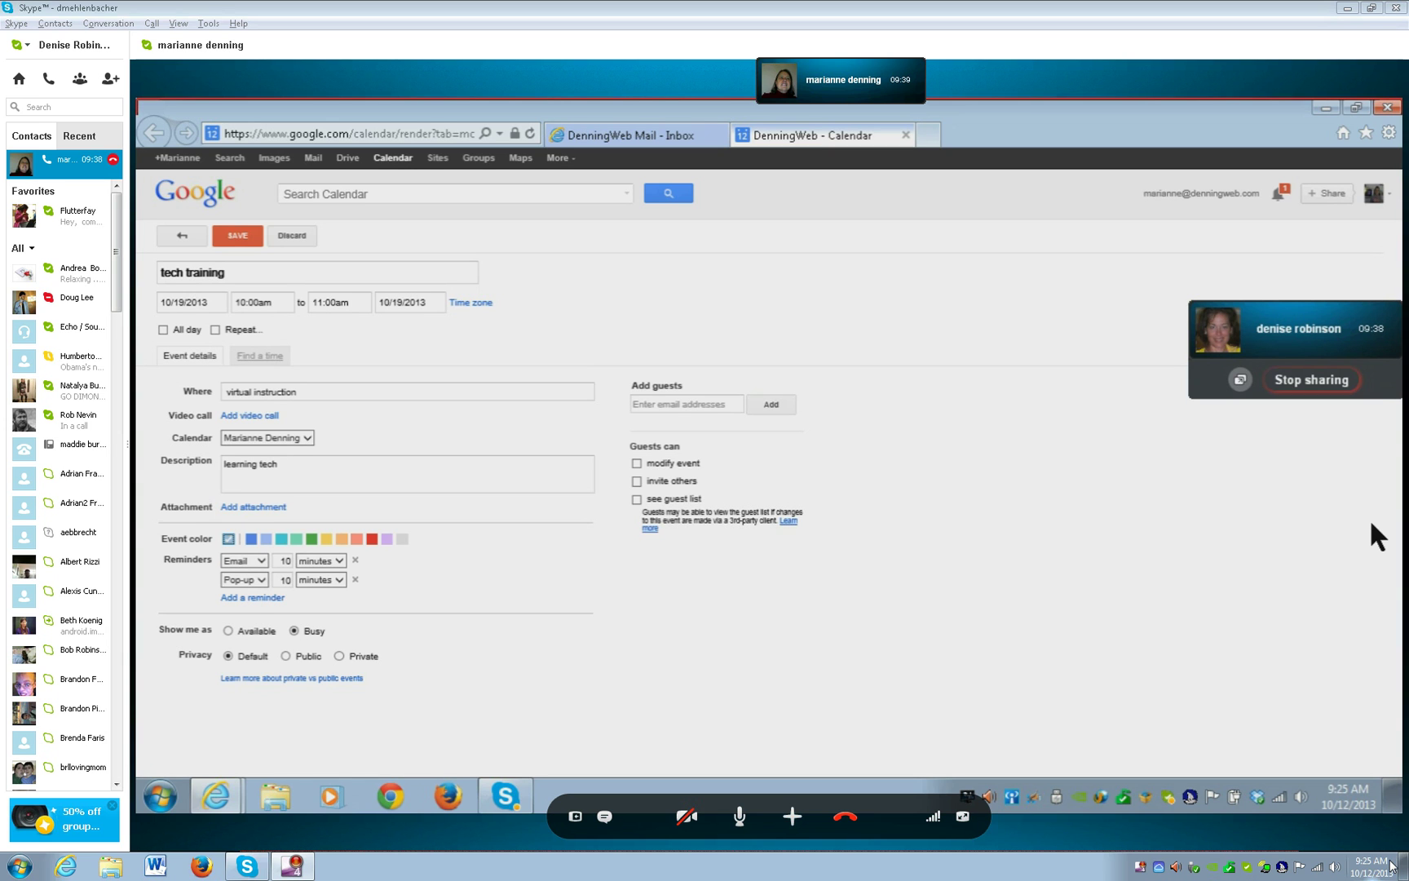
{"action": "left_click", "coordinate": [1378, 536]}
- Change the email reminder to 1 day before the event
{"action": "type", "text": "1"}
{"action": "key", "text": "Tab"}
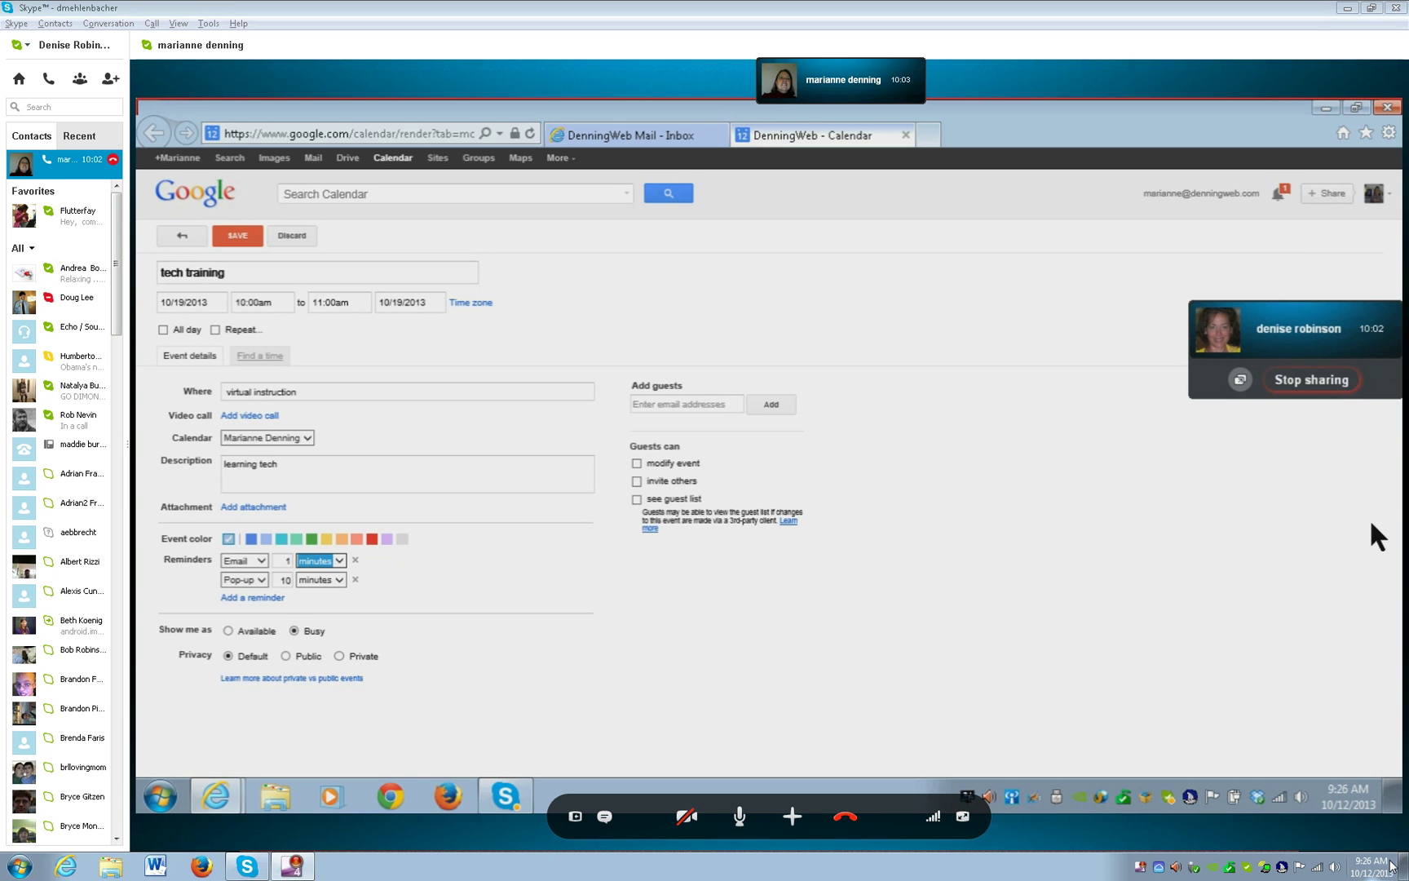
{"action": "key", "text": "d"}
{"action": "key", "text": "Tab"}
{"action": "key", "text": "Tab"}
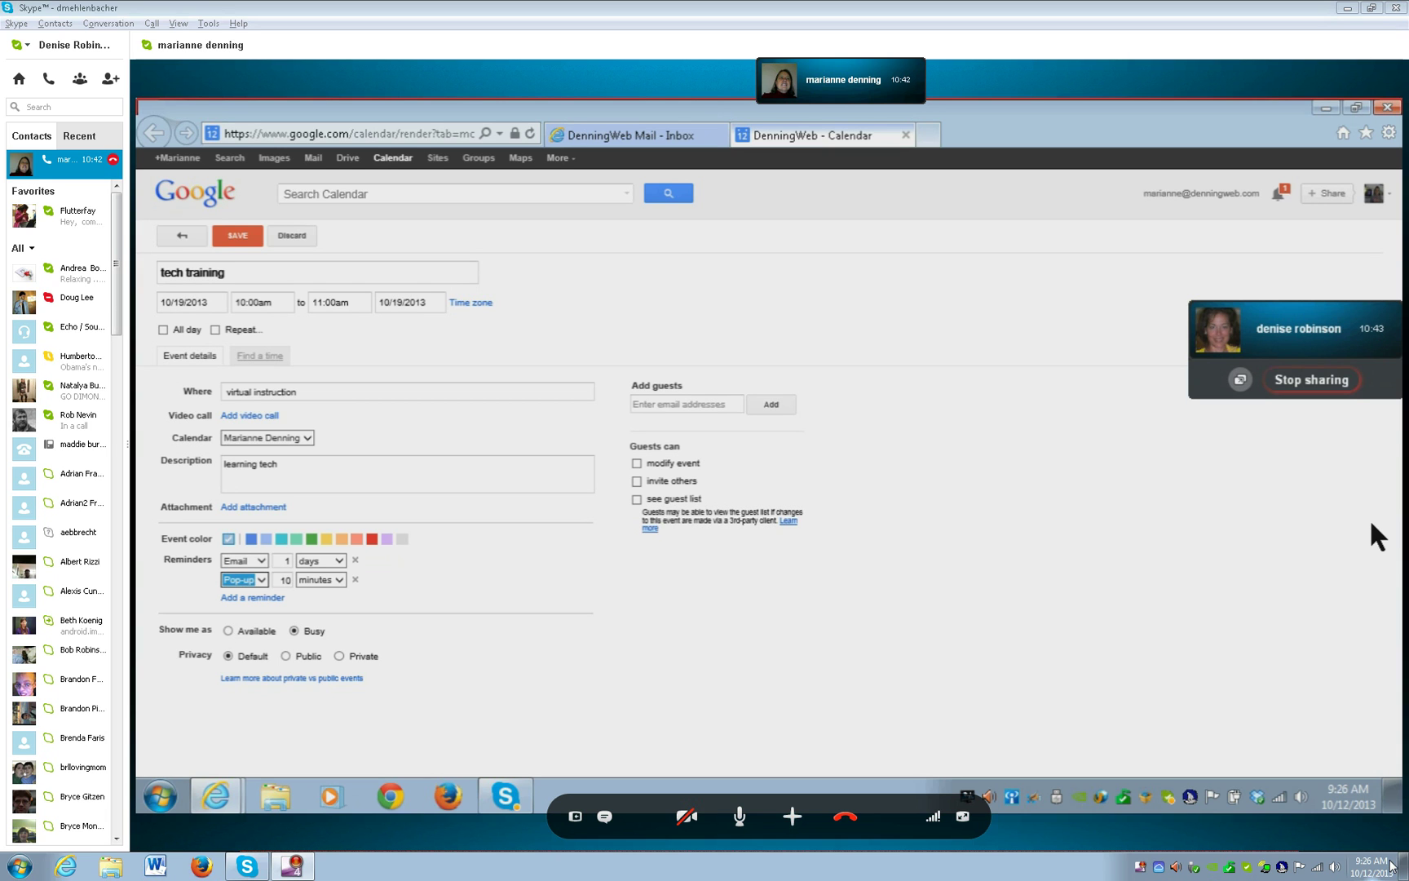
- Change the pop-up reminder amount from 10 to 30 minutes
{"action": "key", "text": "Tab"}
{"action": "type", "text": "3"}
{"action": "key", "text": "Tab"}
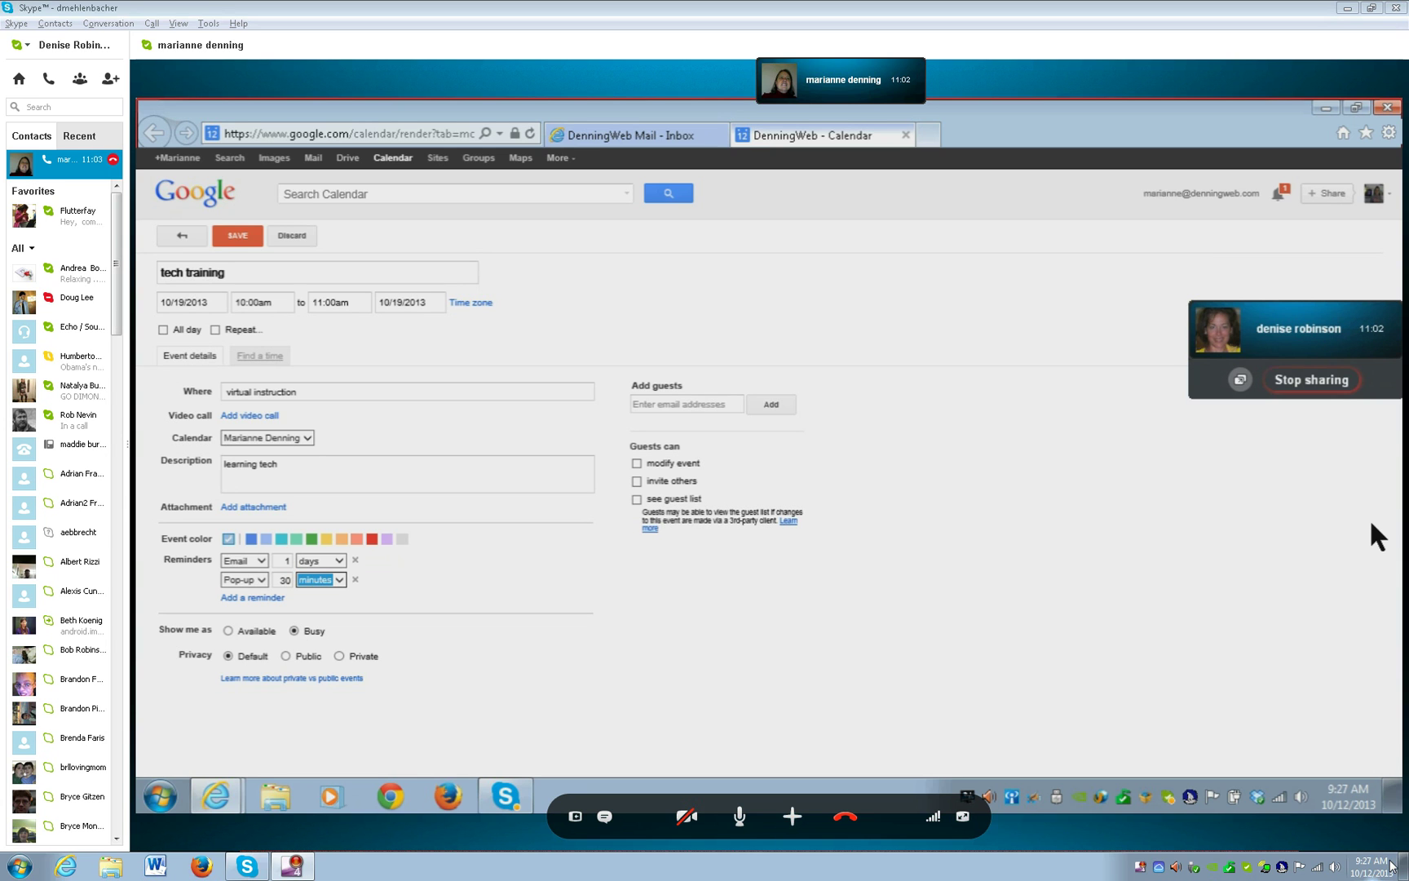
- Search the page for 'save' with the JAWS Find box
{"action": "key", "text": "ctrl+Insert+f"}
{"action": "type", "text": "save"}
{"action": "key", "text": "Return"}
{"action": "key", "text": "ctrl+Insert+f"}
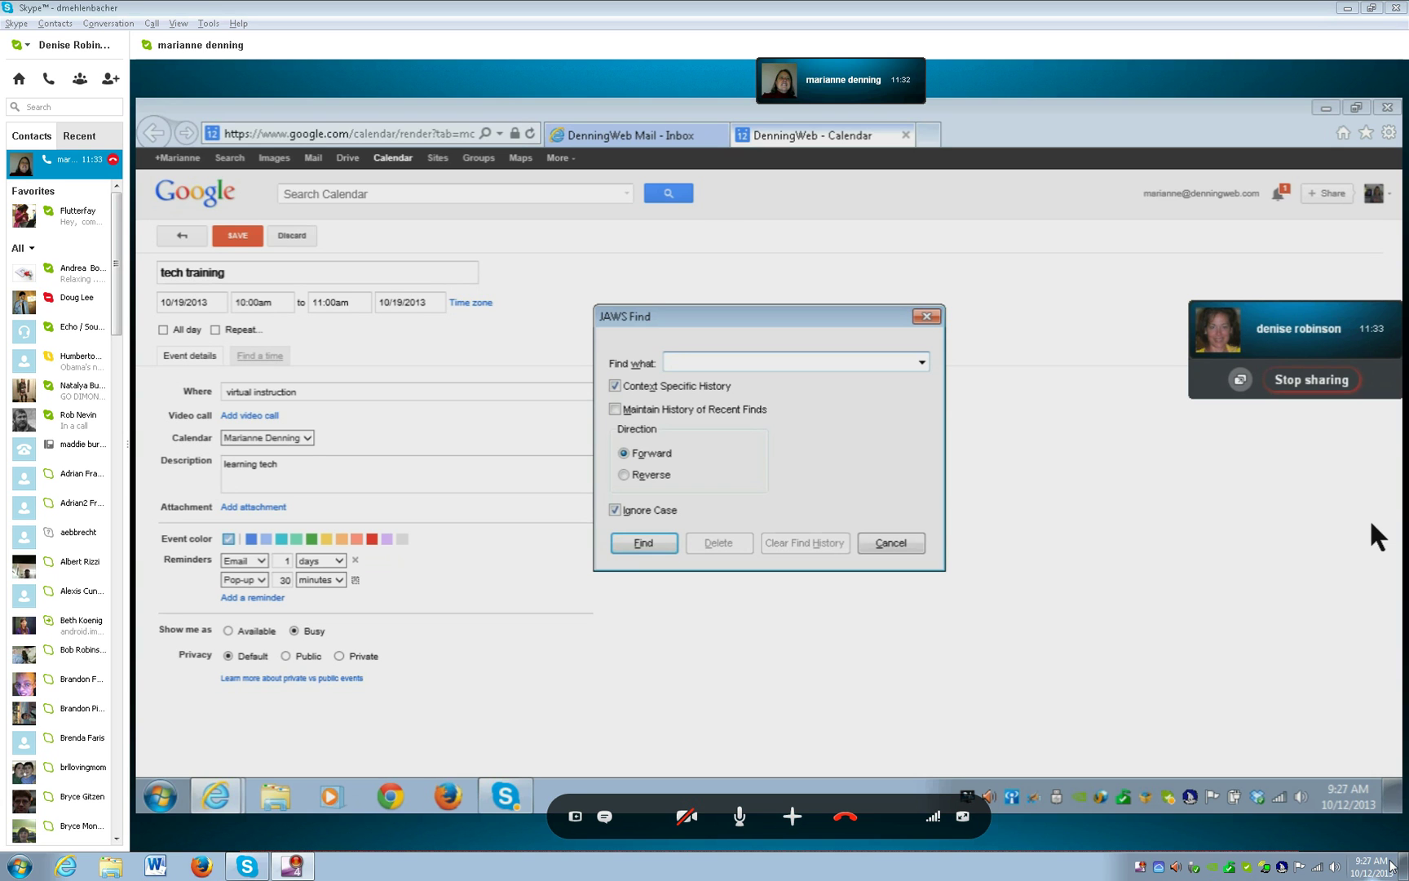
- Locate the Save button with JAWS Find and save the tech training event
{"action": "key", "text": "Escape"}
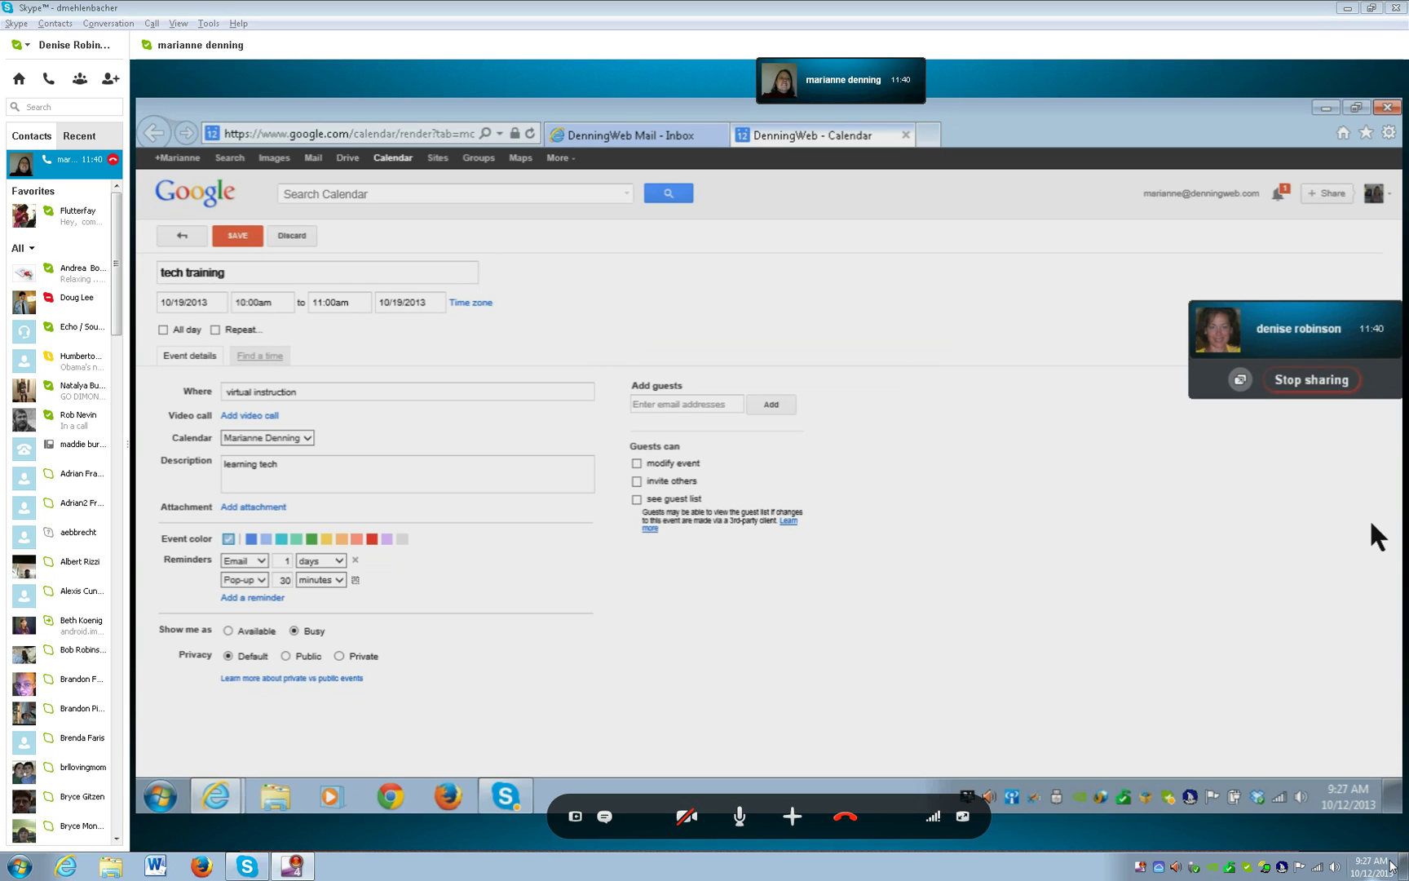
{"action": "key", "text": "ctrl+Insert+f"}
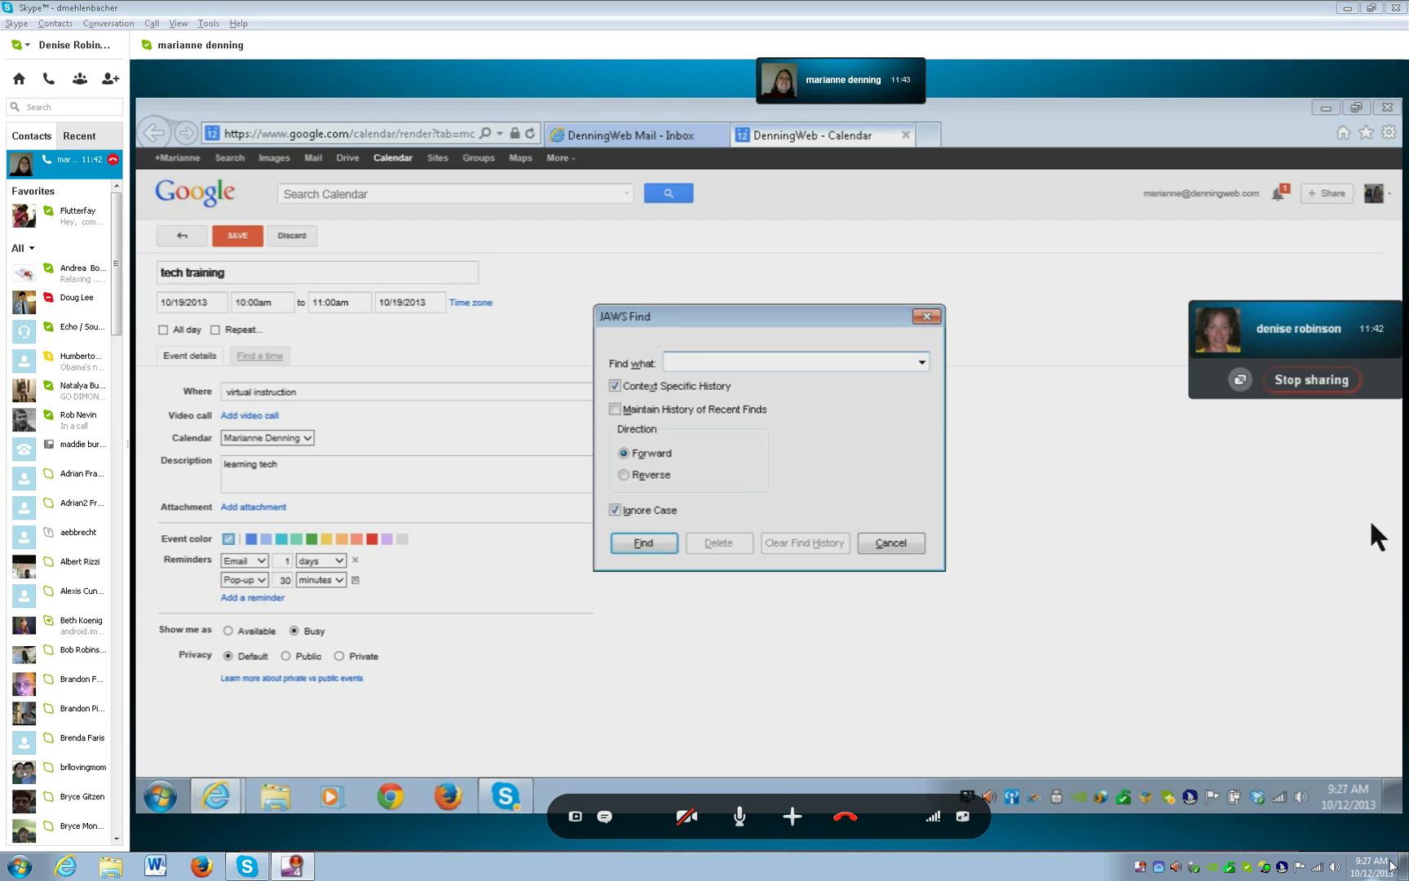
{"action": "type", "text": "save"}
{"action": "key", "text": "Return"}
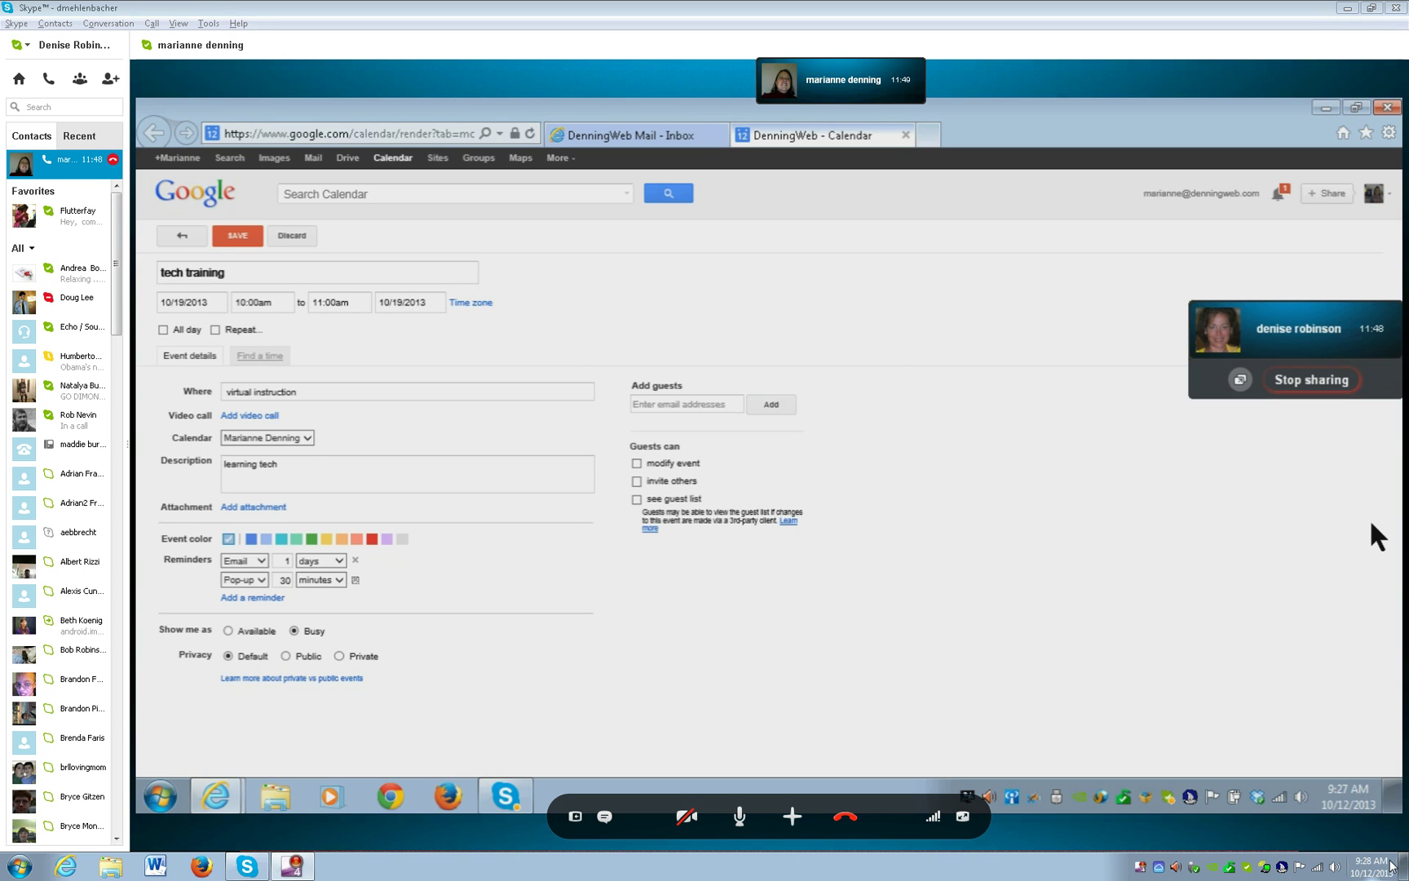
{"action": "key", "text": "Return"}
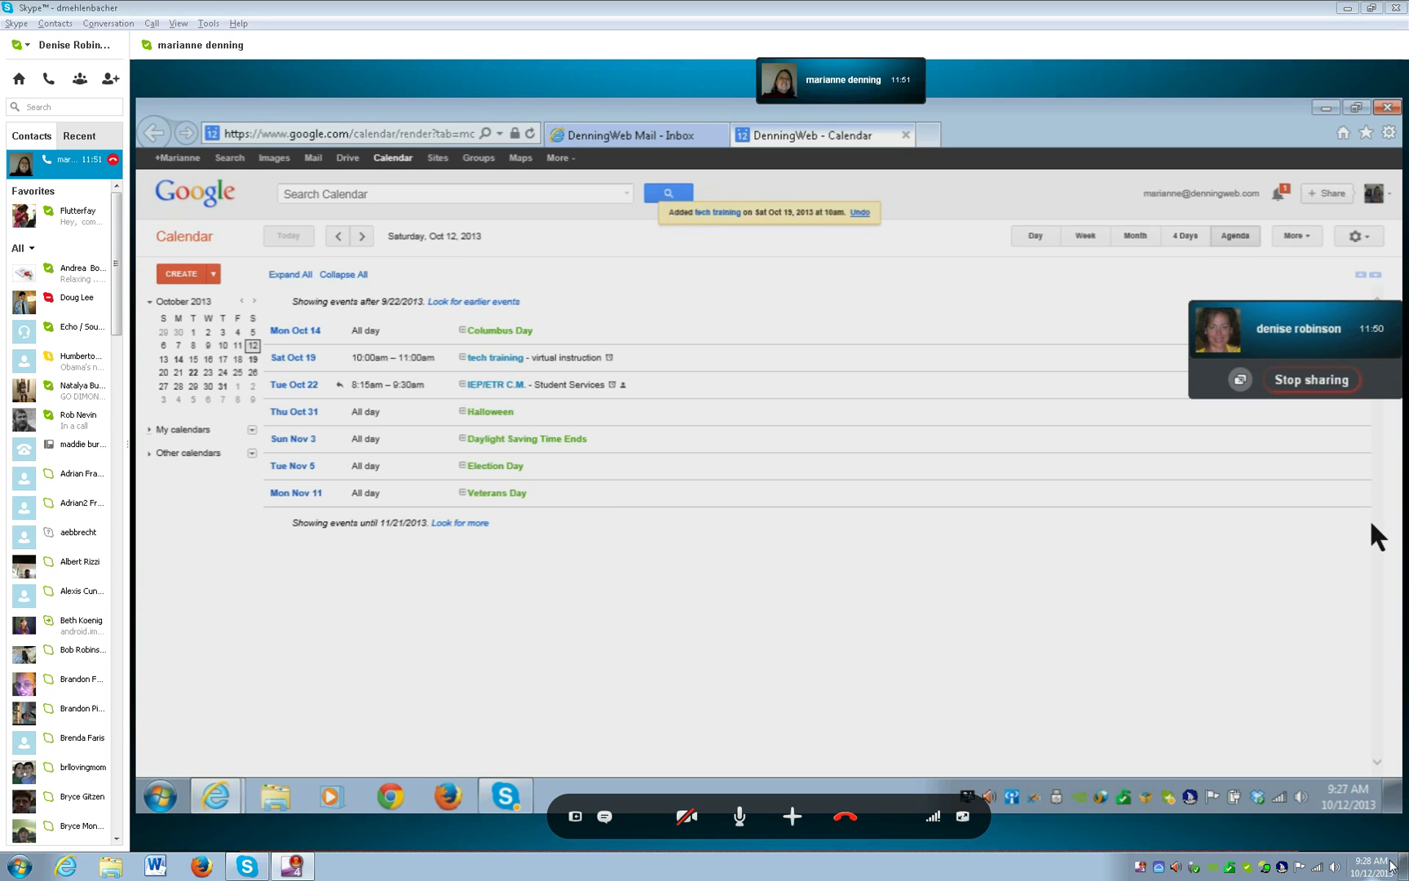